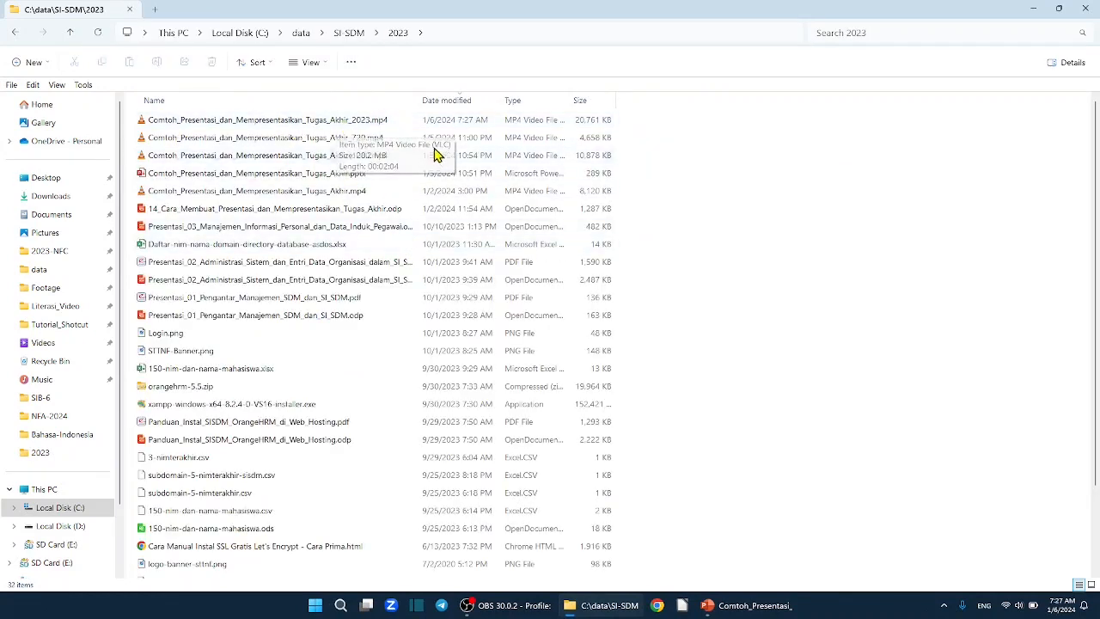
# Play Comtoh_Presentasi_dan_Mempresentasikan_Tugas_Akhir_2023.mp4 to preview the presentation recording, and close the player.
pyautogui.click(378, 126)
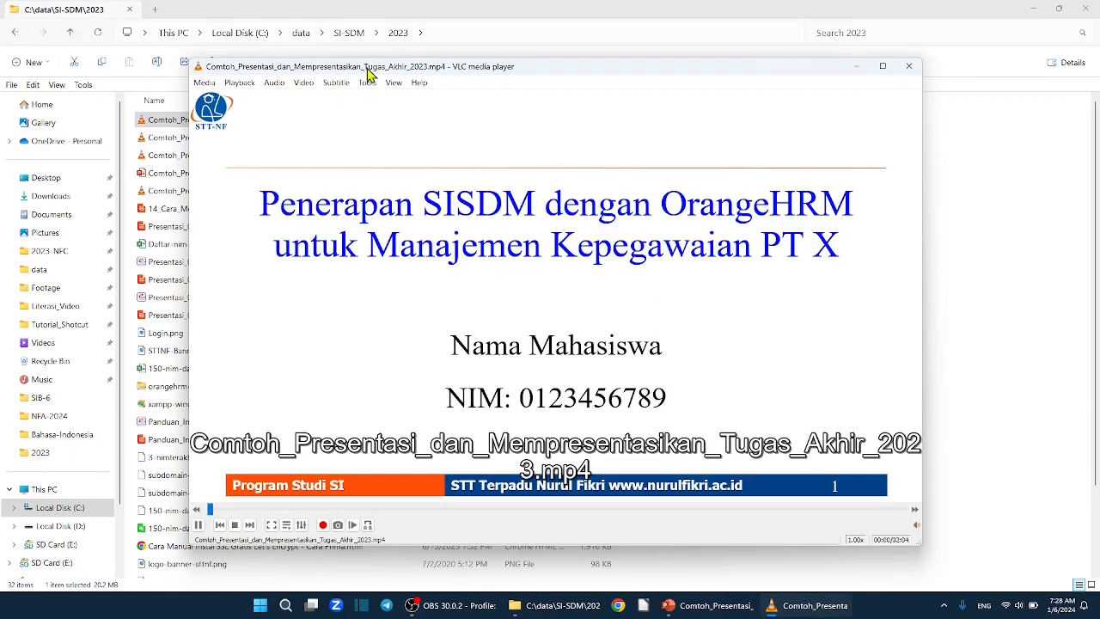
pyautogui.moveTo(542, 65)
pyautogui.mouseDown()
pyautogui.moveTo(529, 86)
pyautogui.moveTo(537, 65)
pyautogui.moveTo(532, 76)
pyautogui.mouseUp()
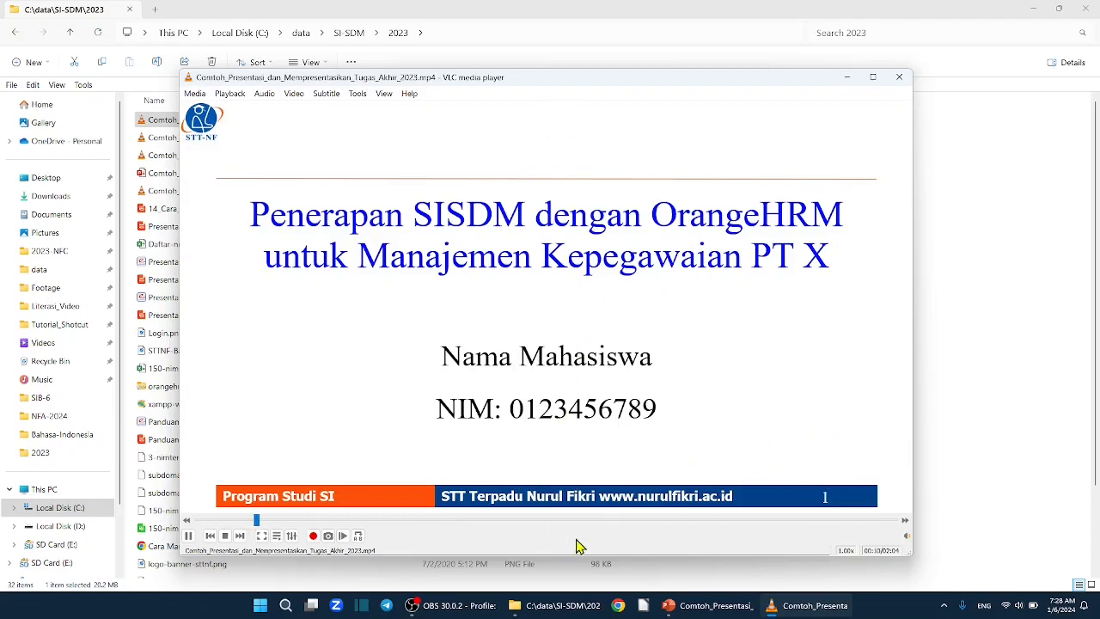
pyautogui.click(899, 76)
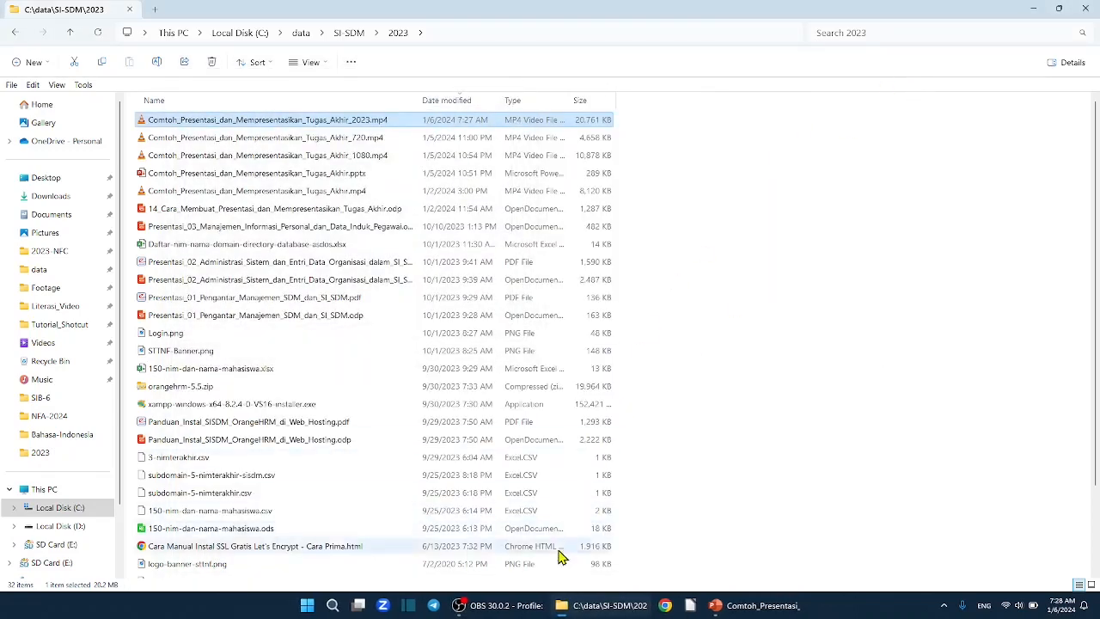
# Switch to Google Chrome with the Person 1 profile and open the channel's YouTube Studio dashboard.
pyautogui.click(664, 605)
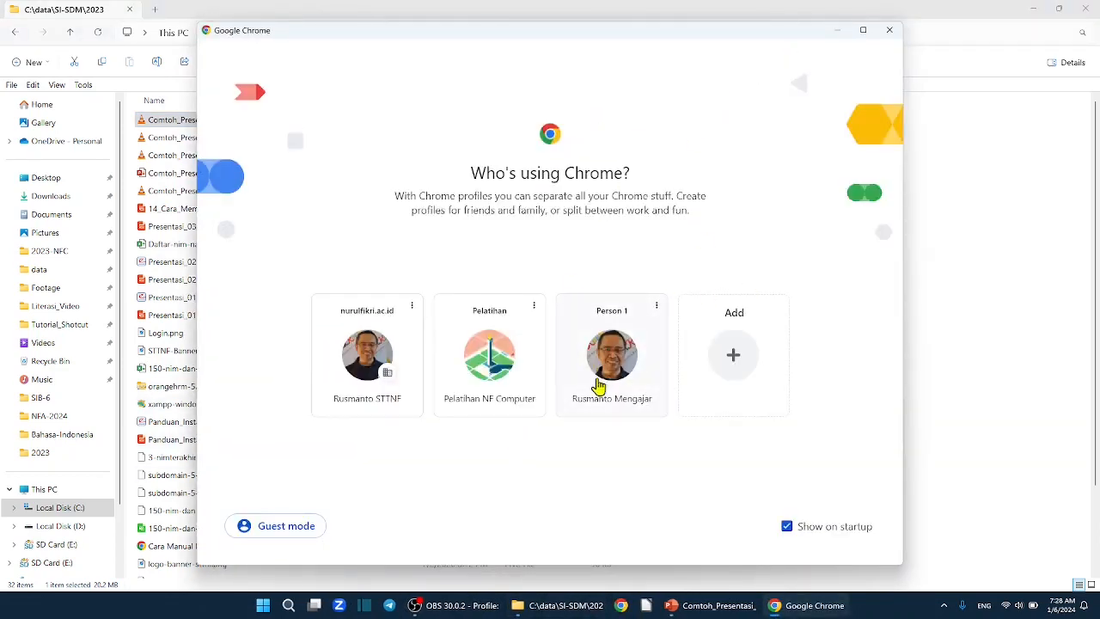
pyautogui.click(601, 370)
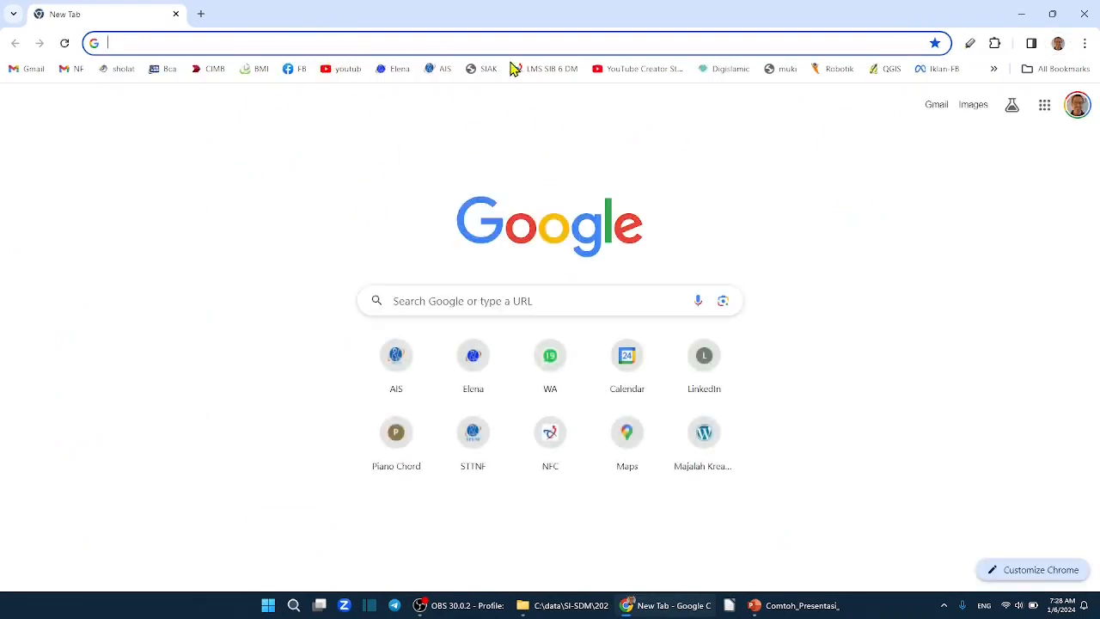
pyautogui.click(624, 74)
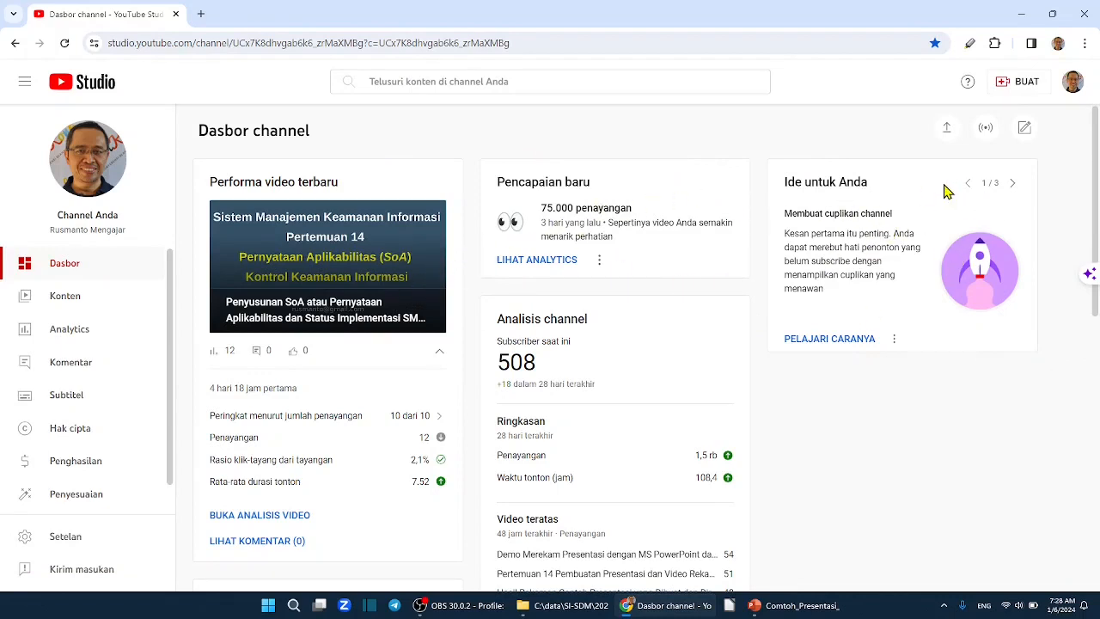
# Start a new video upload and open the file selection dialog.
pyautogui.click(1011, 86)
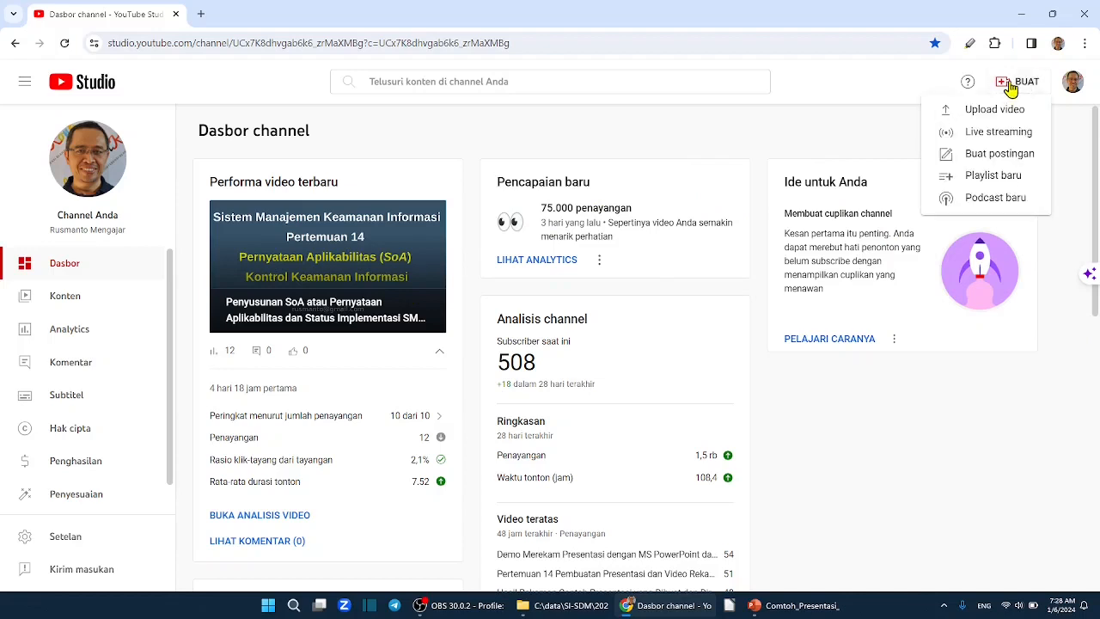
pyautogui.click(992, 112)
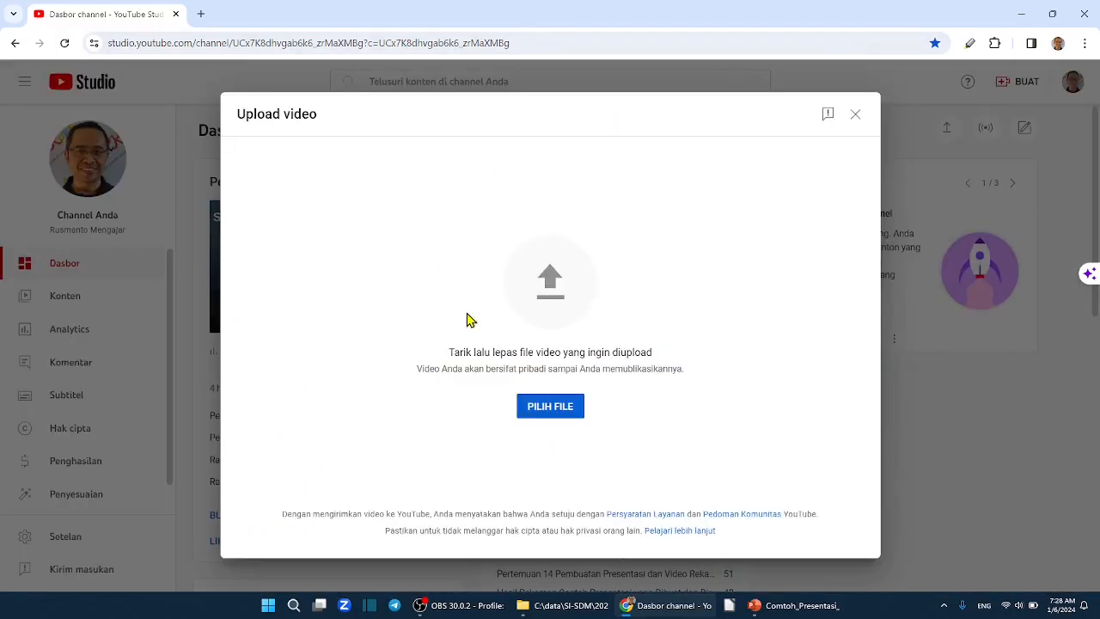
pyautogui.click(552, 411)
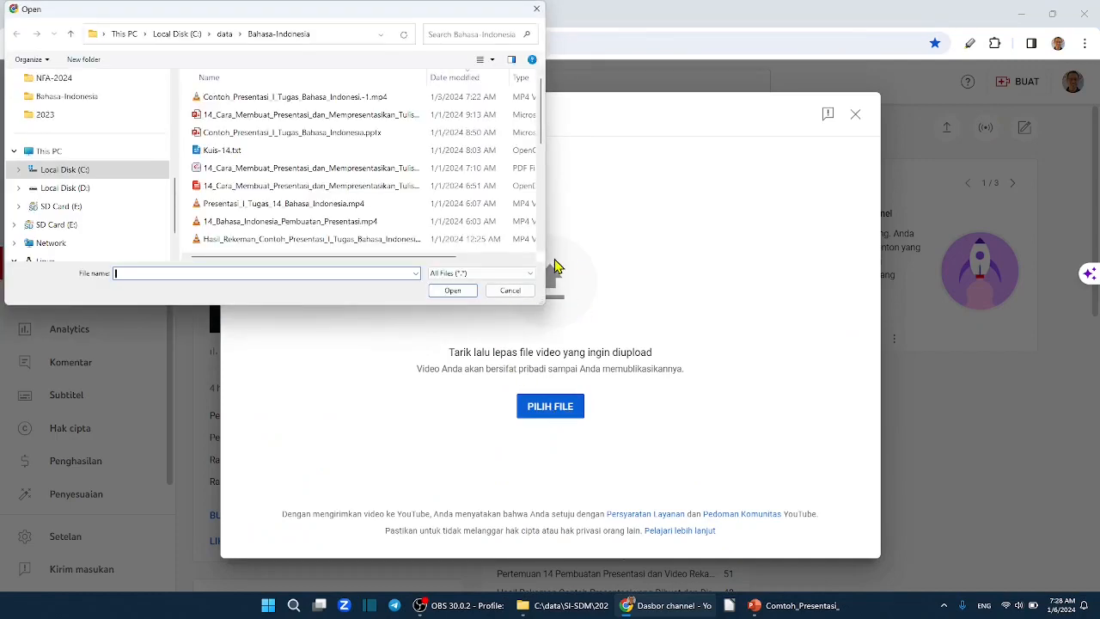
# Upload Comtoh_Presentasi_dan_Mempresentasikan_Tugas_Akhir_2023.mp4 from the C:\data\SI-SDM\2023 folder.
pyautogui.click(93, 170)
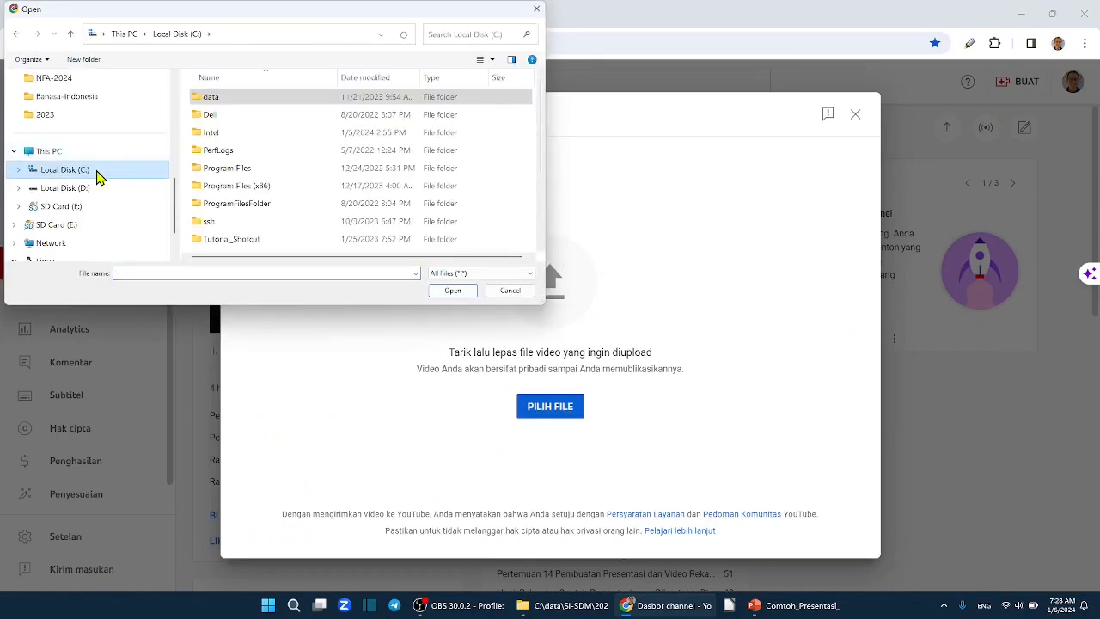
pyautogui.doubleClick(238, 101)
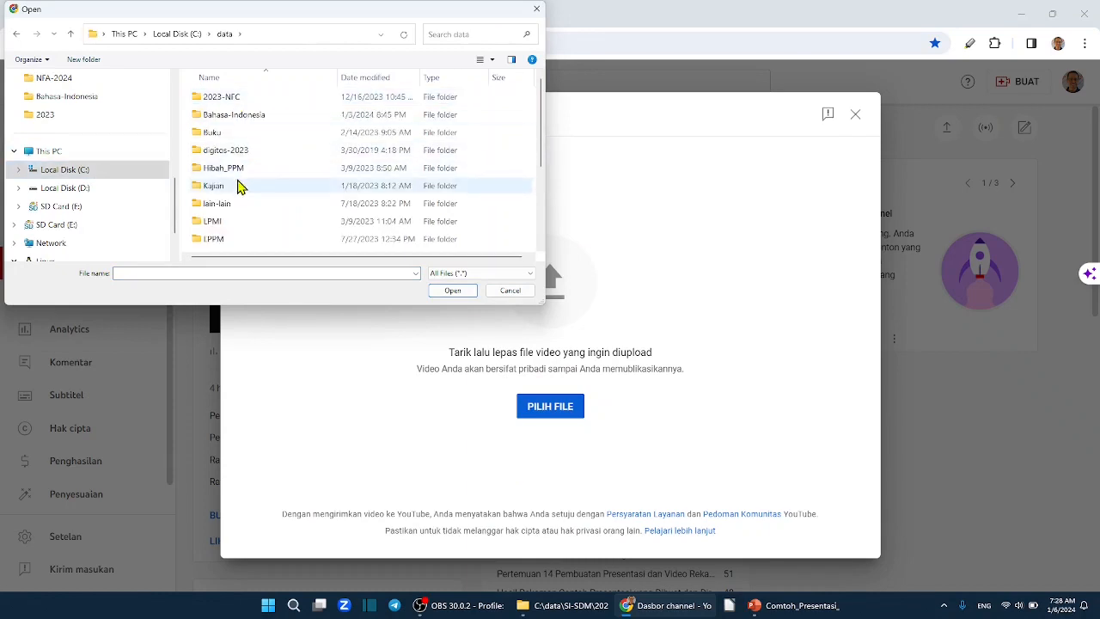
pyautogui.scroll(-3, 232, 223)
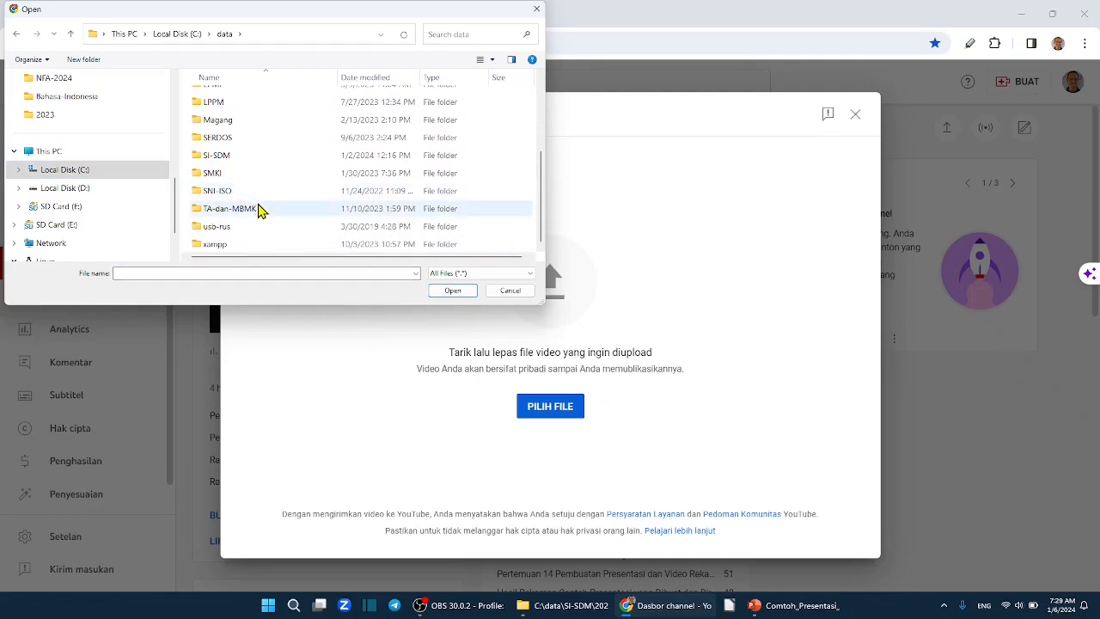
pyautogui.scroll(3, 257, 212)
pyautogui.scroll(-2, 257, 213)
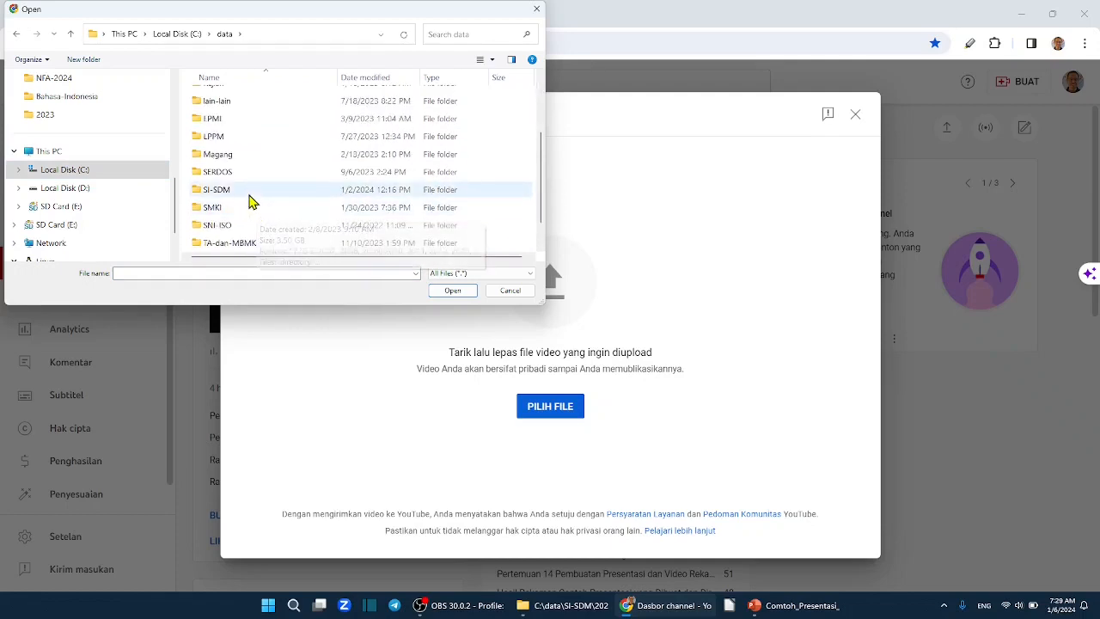
pyautogui.doubleClick(251, 193)
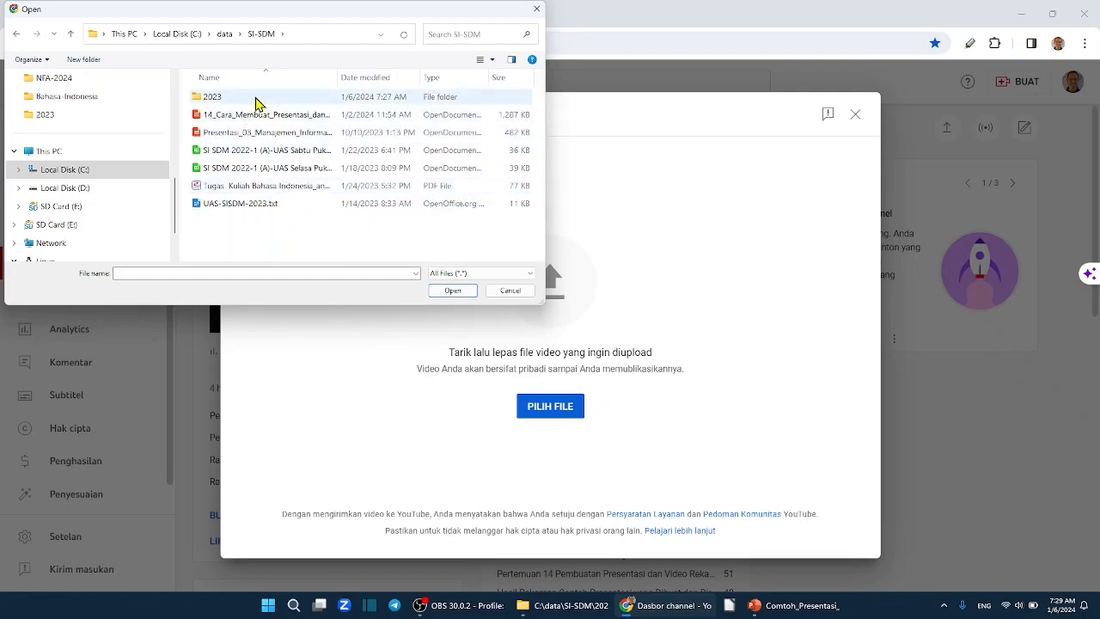
pyautogui.doubleClick(254, 98)
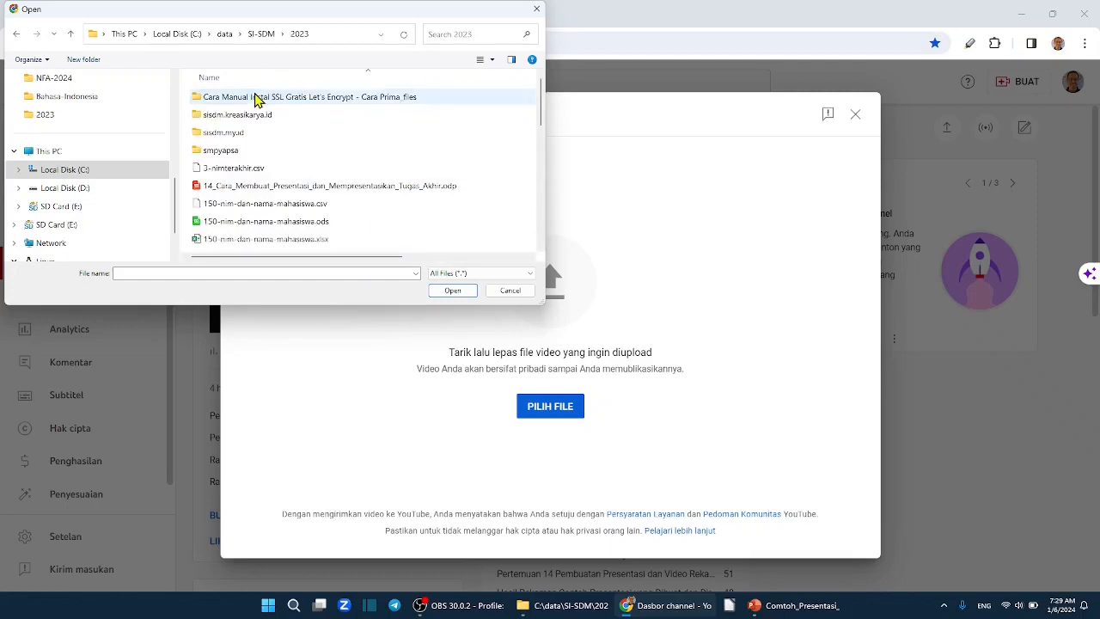
pyautogui.scroll(-3, 370, 197)
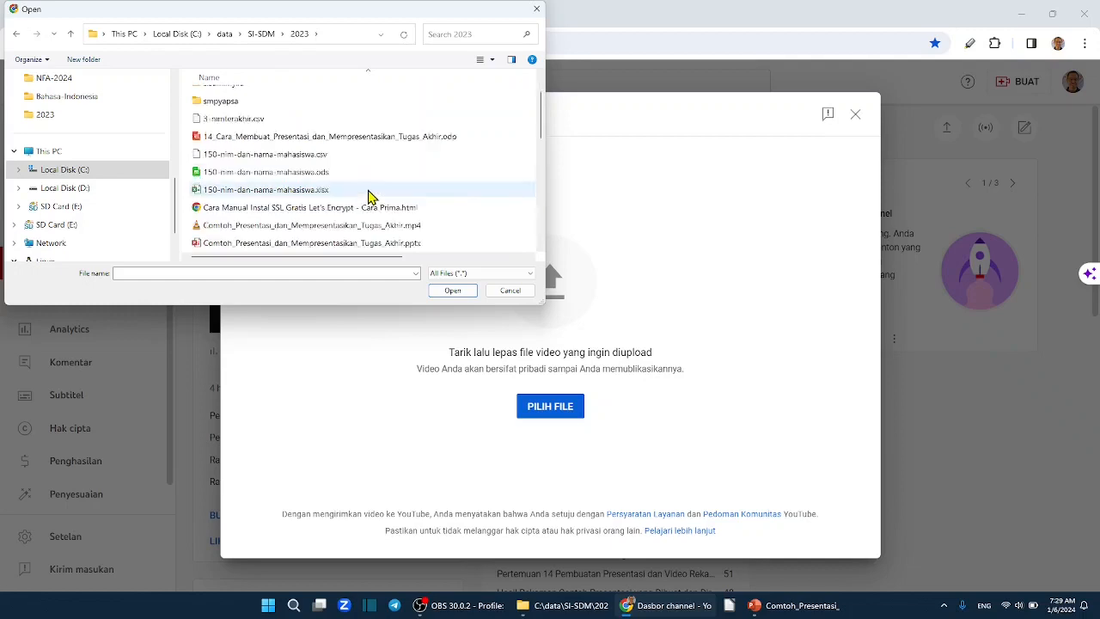
pyautogui.click(405, 192)
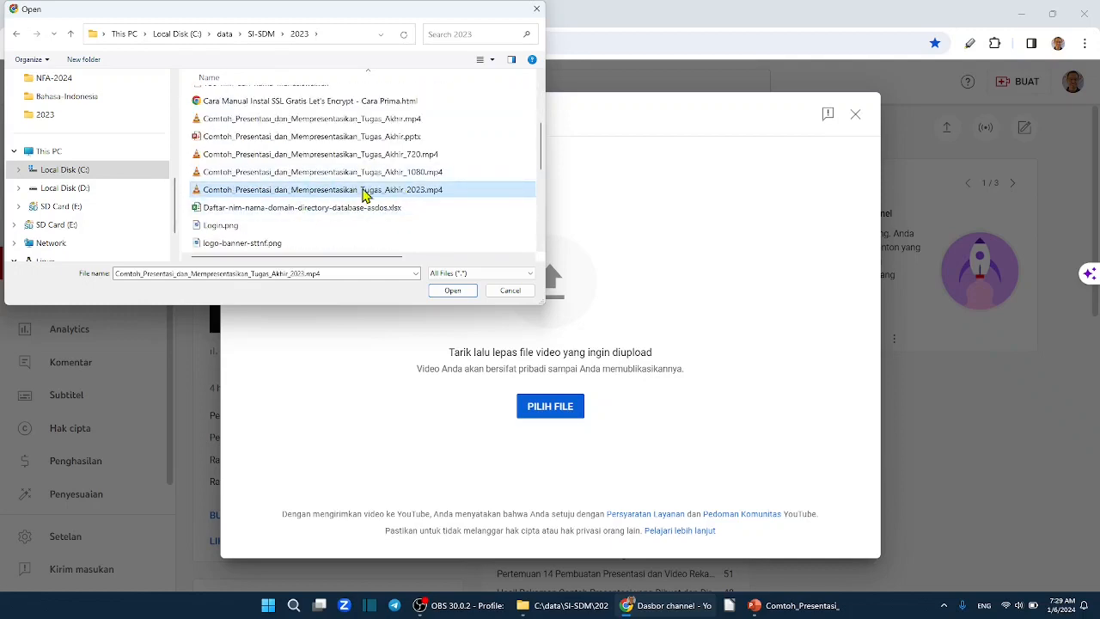
pyautogui.doubleClick(417, 196)
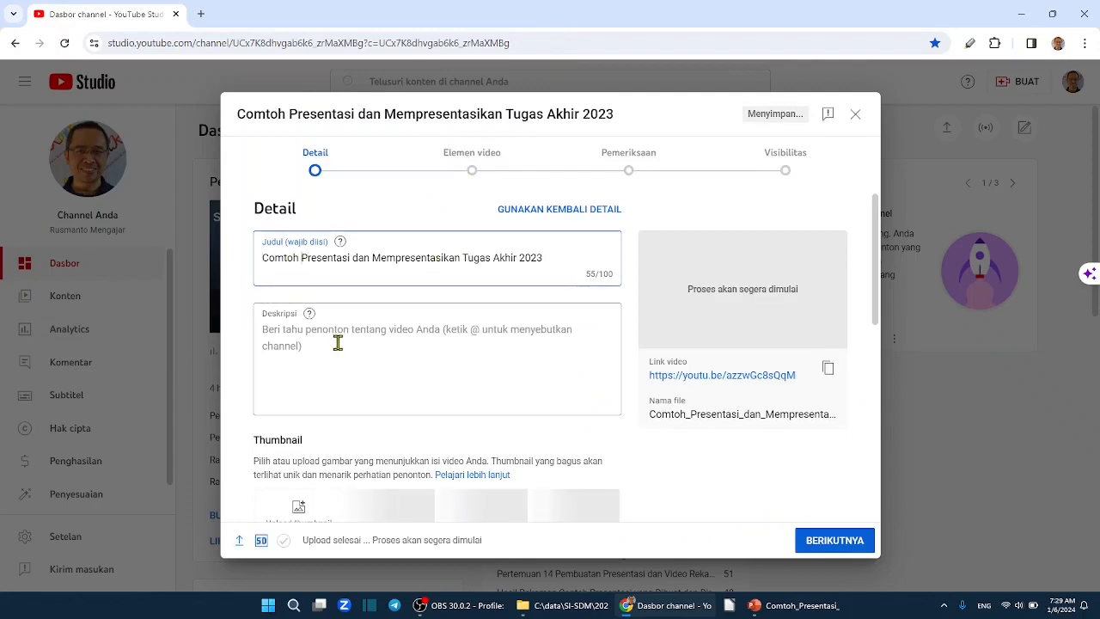
# Change the video title to "Presentasi dan Mempresentasikan Tugas Akhir 2023 Menjadi MP4 dan Upload ke Youtube".
pyautogui.press('BackSpace')
pyautogui.press('BackSpace')
pyautogui.press('BackSpace')
pyautogui.press('BackSpace')
pyautogui.press('BackSpace')
pyautogui.press('BackSpace')
pyautogui.press('BackSpace')
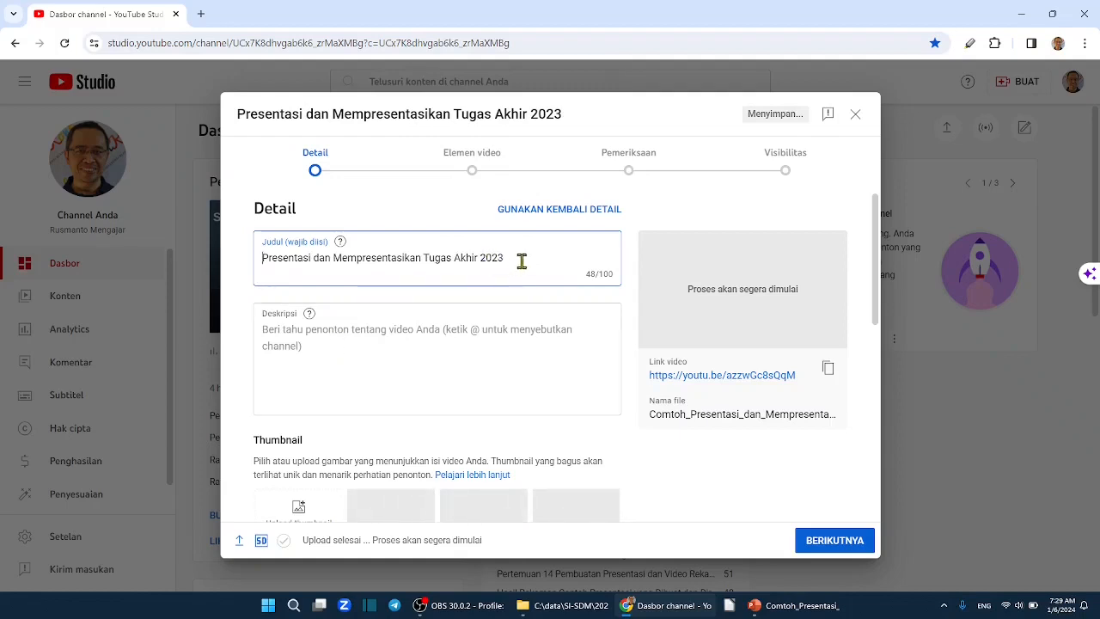
pyautogui.click(522, 261)
pyautogui.write('M')
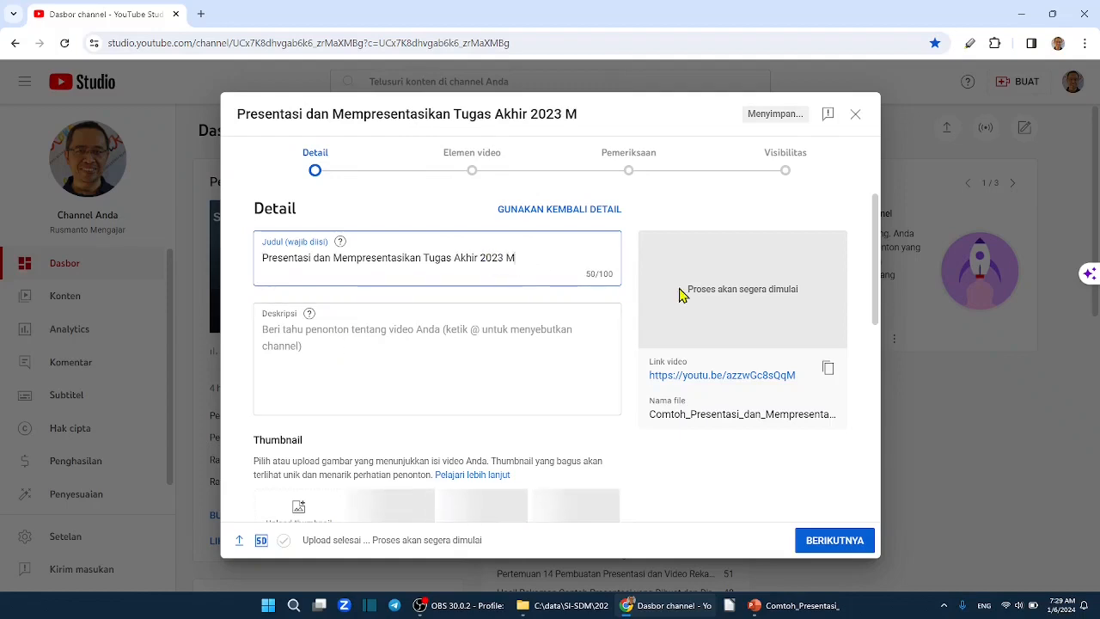
pyautogui.write('enjadi ')
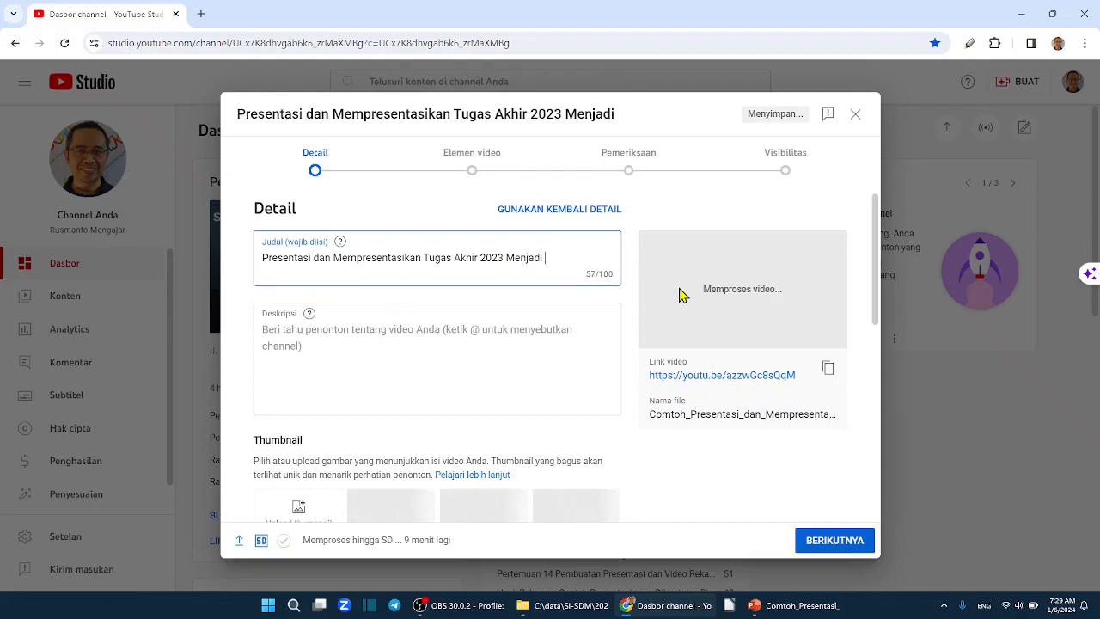
pyautogui.write('MP4 ')
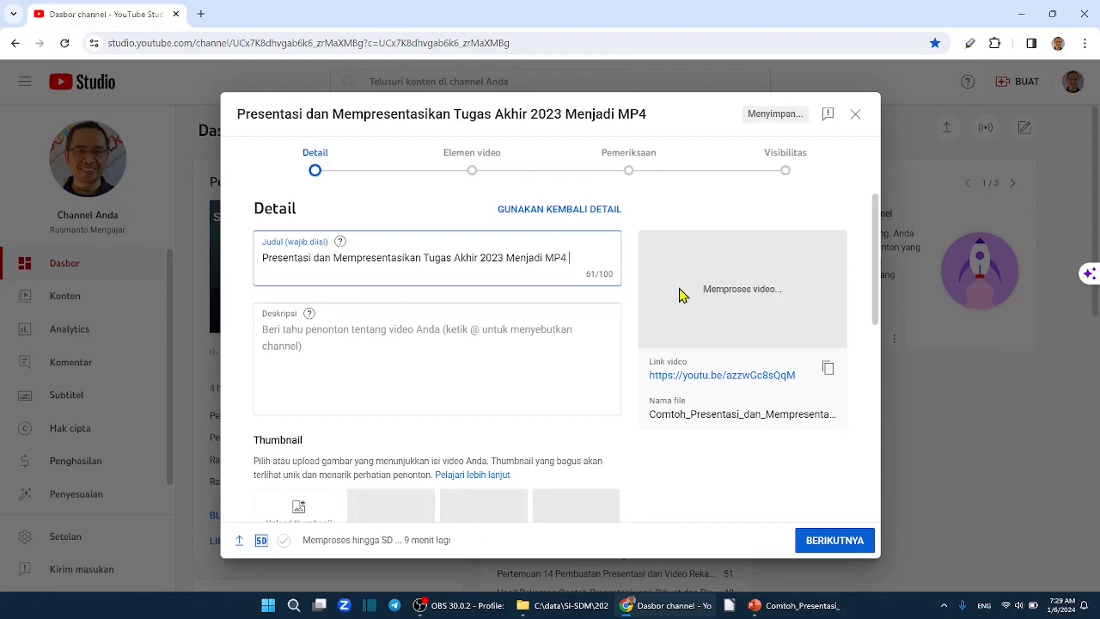
pyautogui.write('dan Uploa')
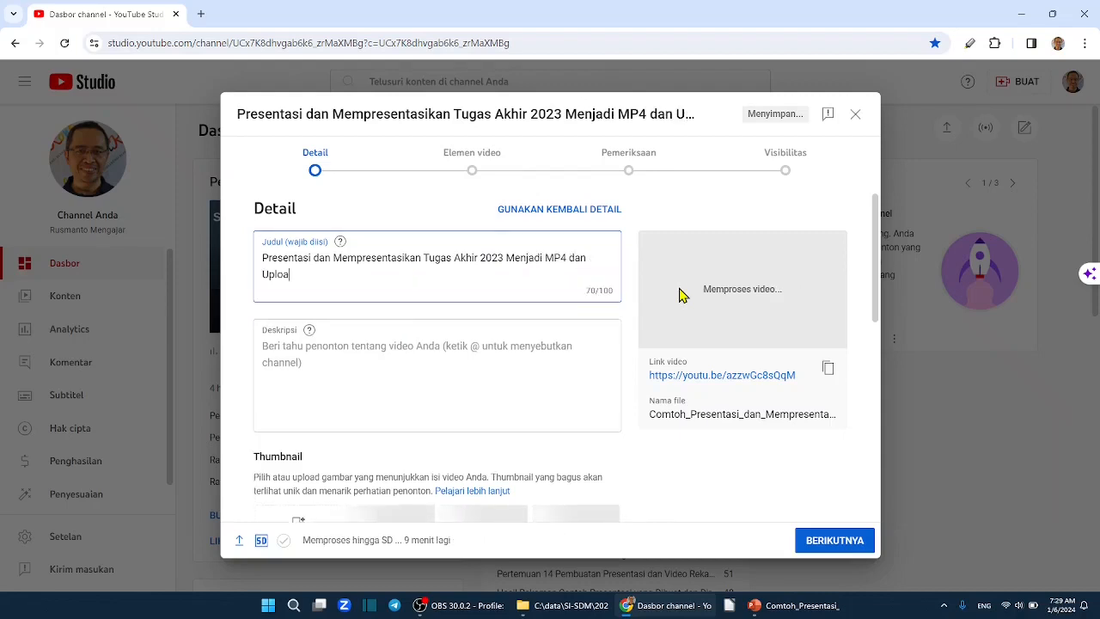
pyautogui.write('d ke You')
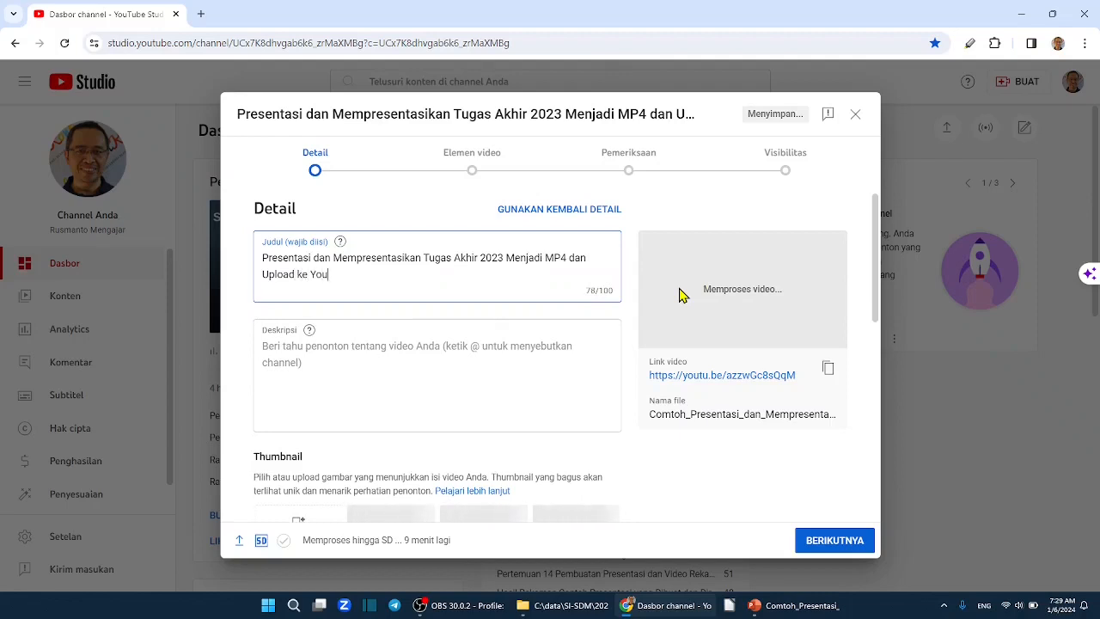
pyautogui.write('tube')
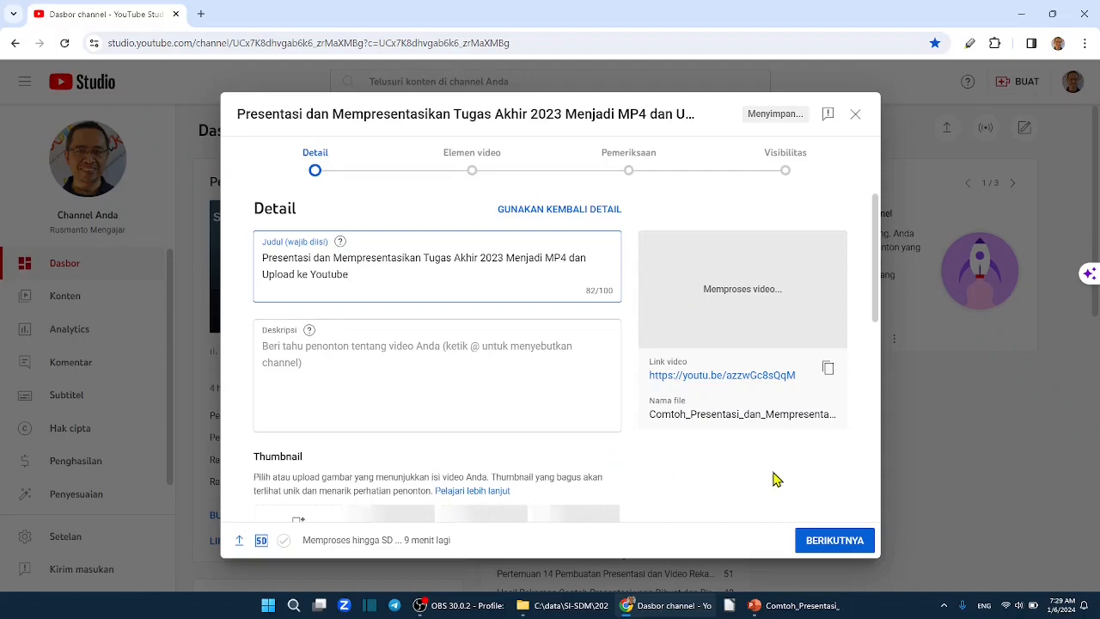
# Accept the remaining details, video elements and checks unchanged and advance to the Visibilitas stage of the upload.
pyautogui.scroll(-10, 541, 395)
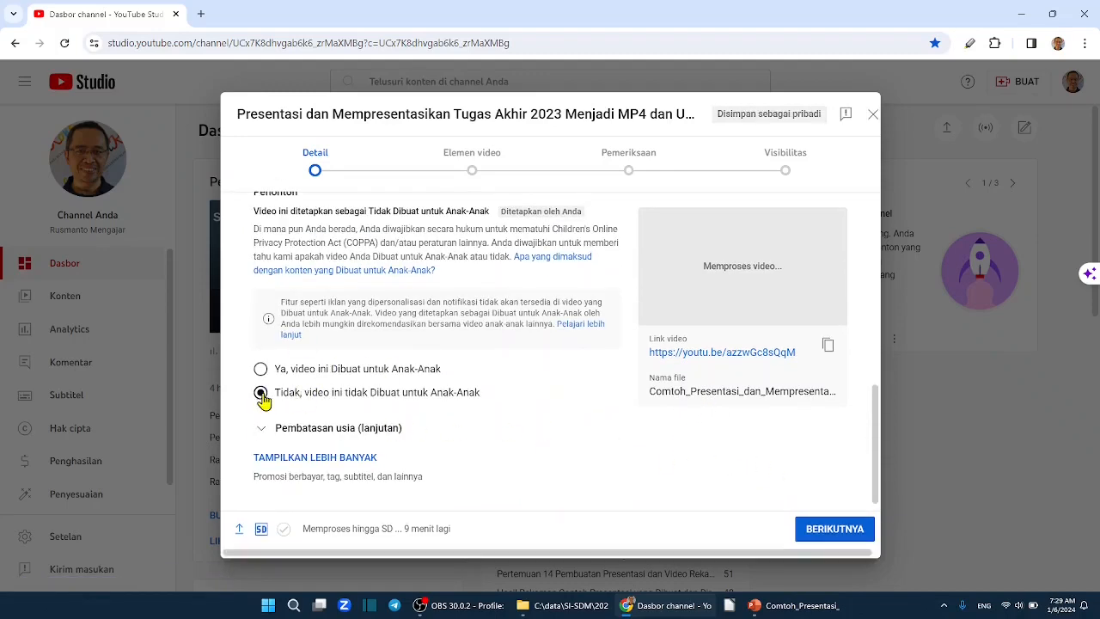
pyautogui.click(835, 531)
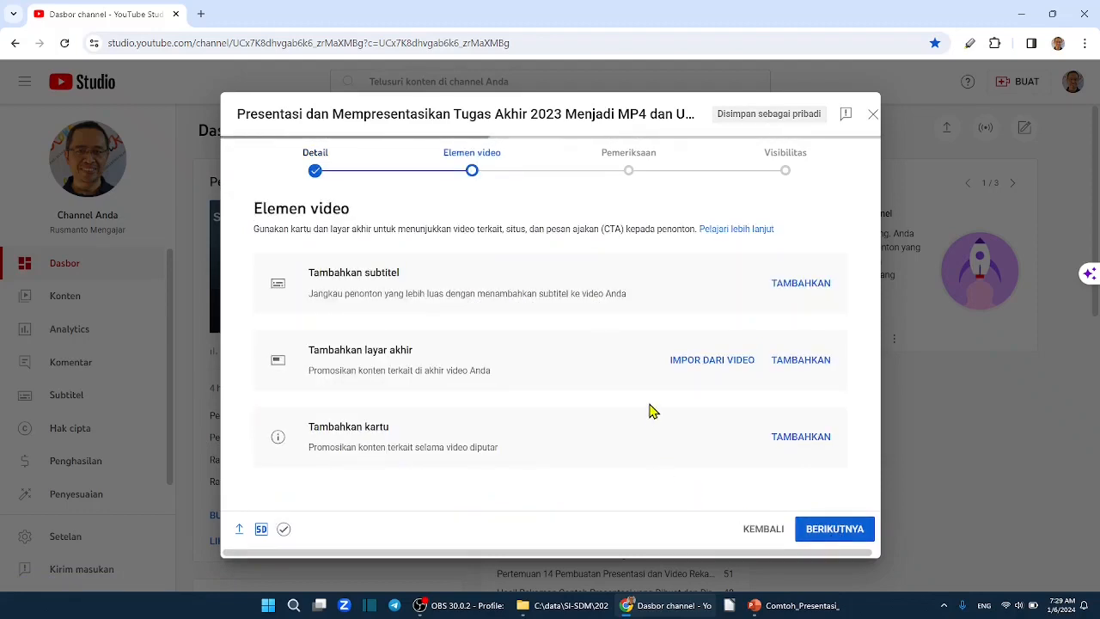
pyautogui.click(832, 535)
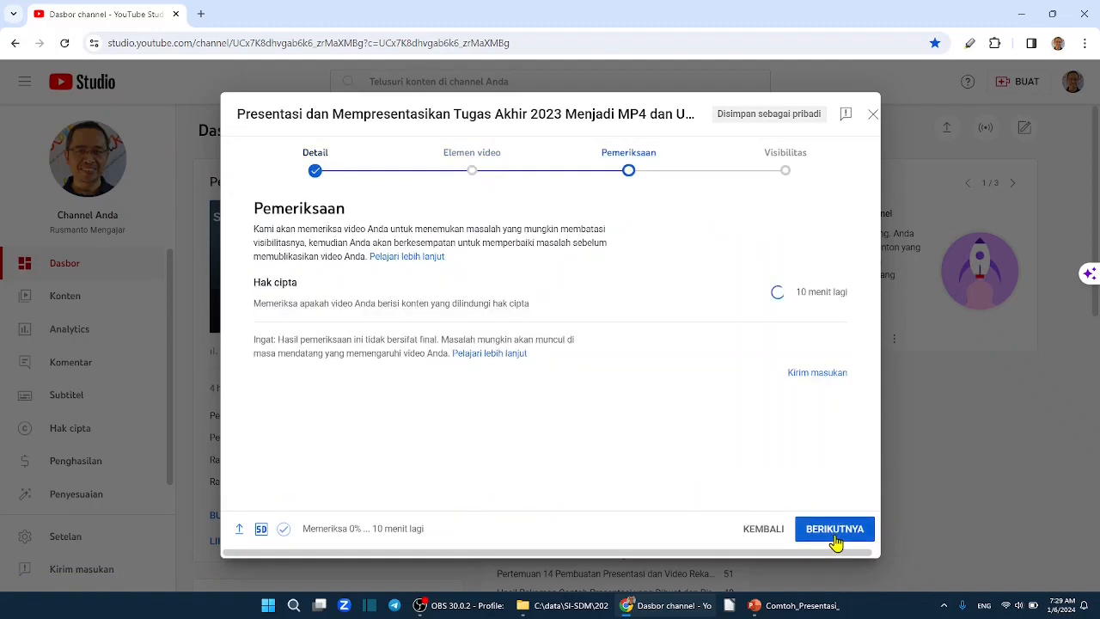
pyautogui.click(834, 531)
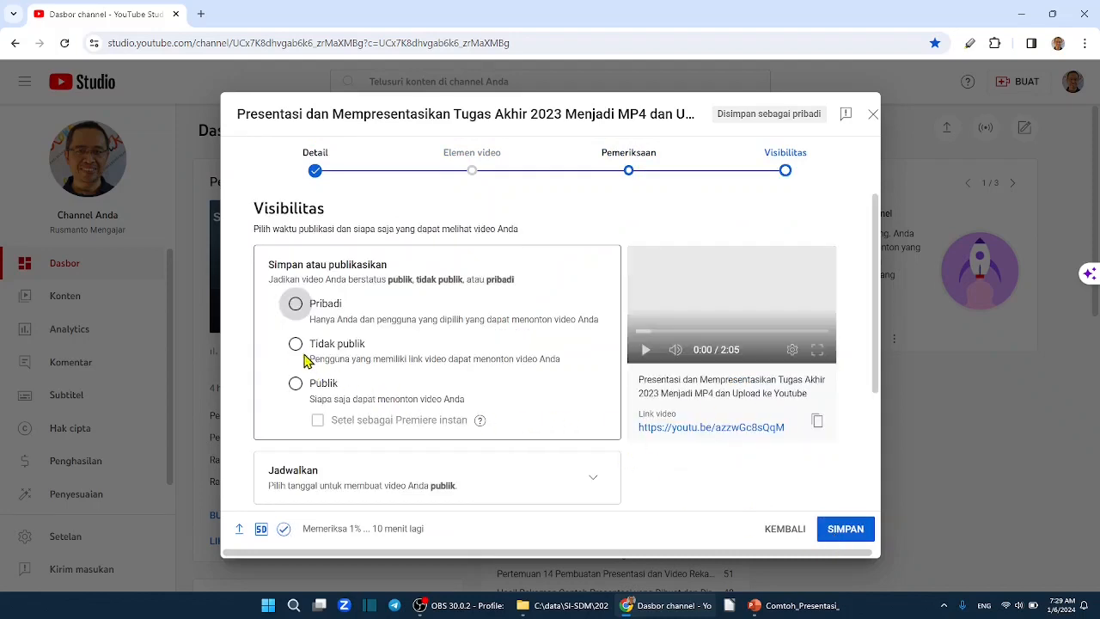
# Publish the video with Publik visibility and copy its share link.
pyautogui.click(295, 345)
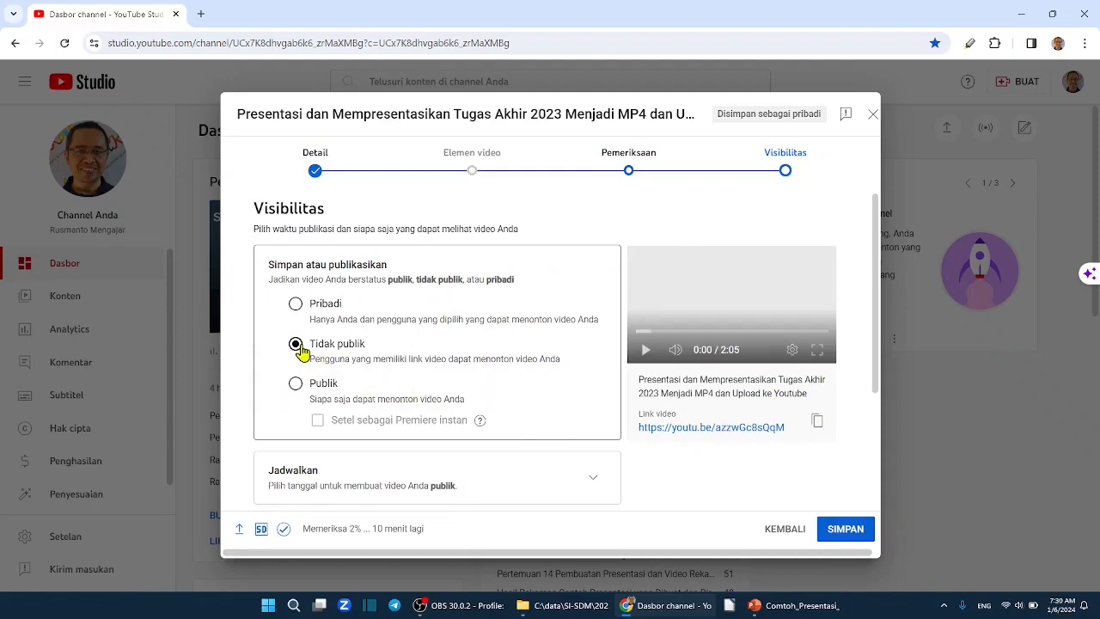
pyautogui.click(295, 384)
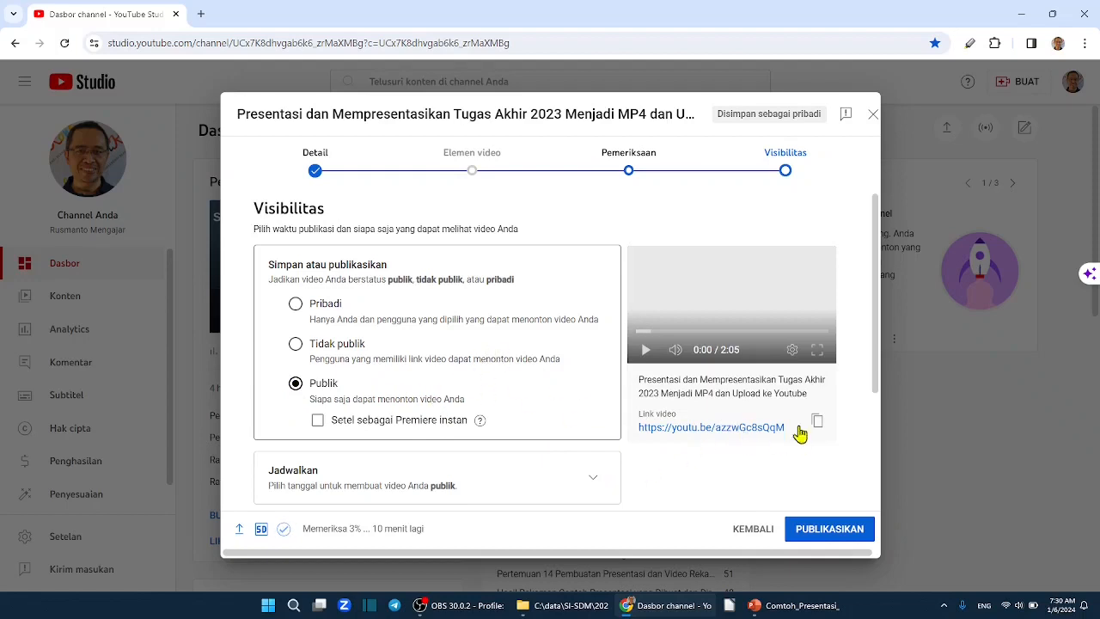
pyautogui.click(816, 429)
pyautogui.click(830, 531)
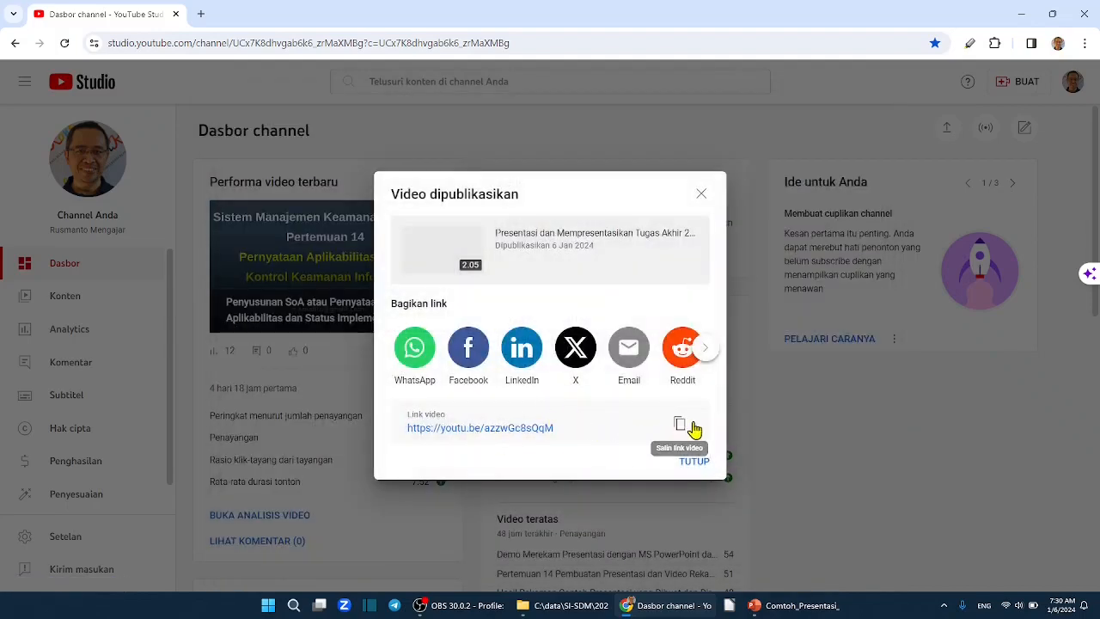
pyautogui.click(691, 425)
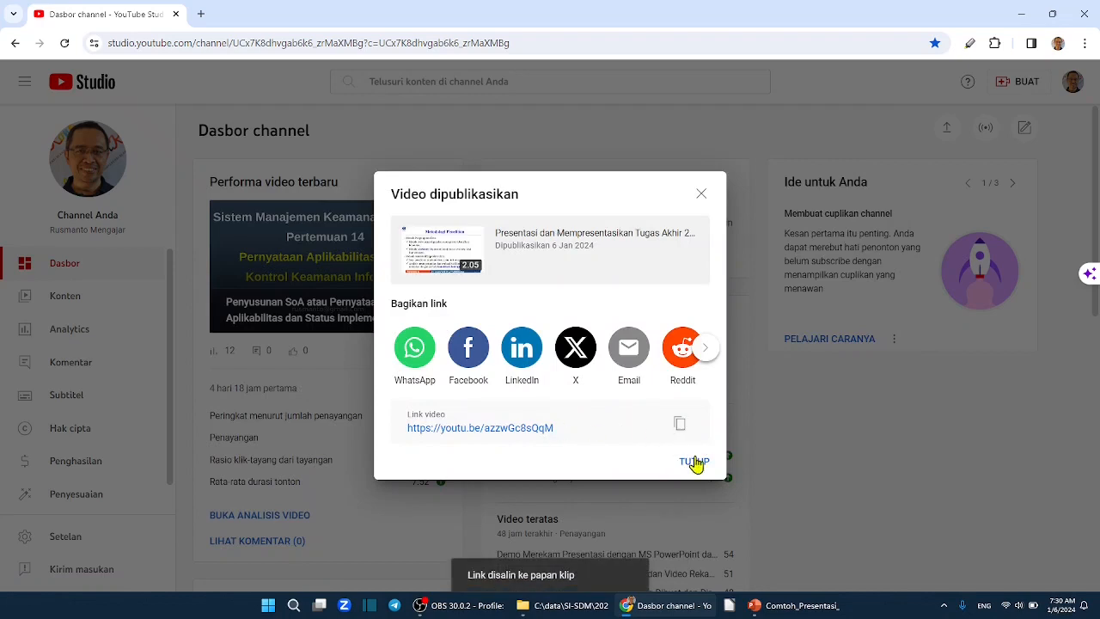
pyautogui.click(695, 462)
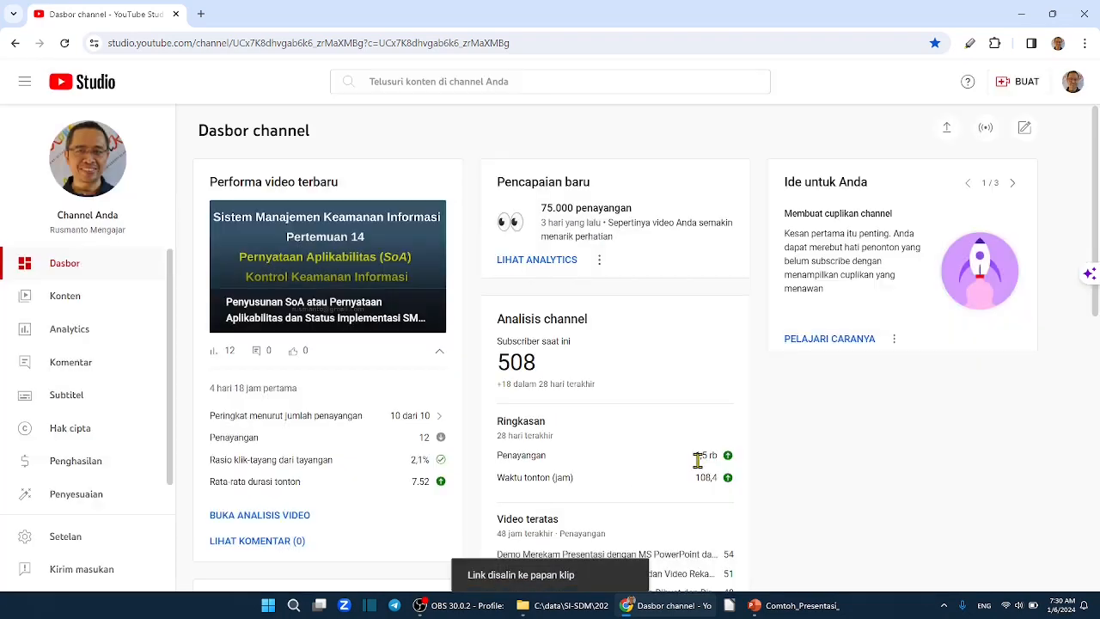
# Open the details of the newly published video from the channel content list and follow its video link.
pyautogui.click(36, 285)
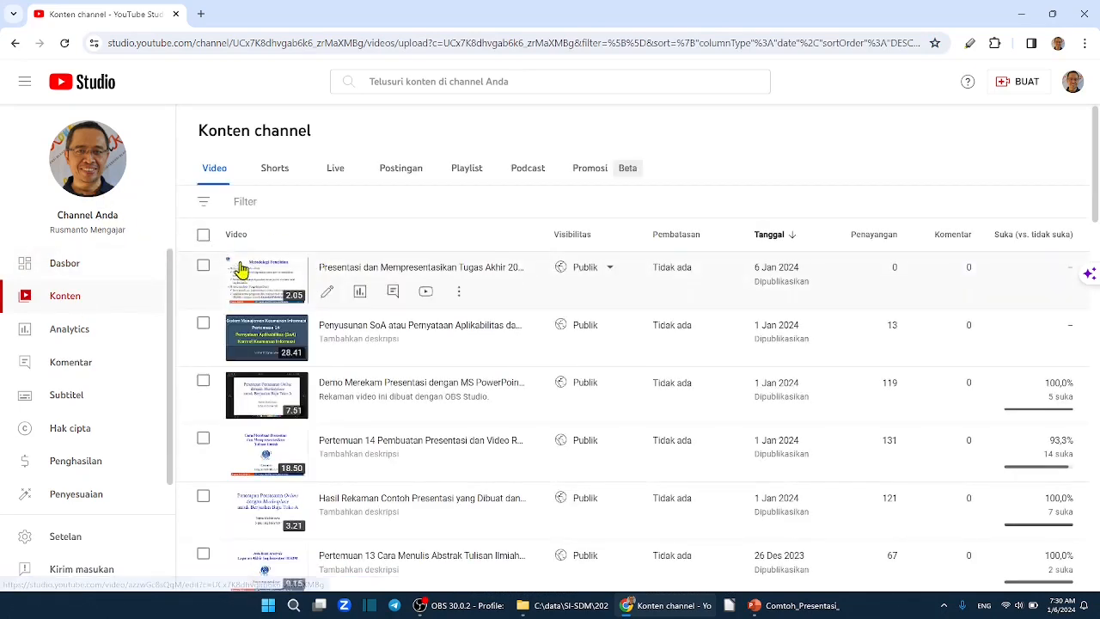
pyautogui.click(328, 295)
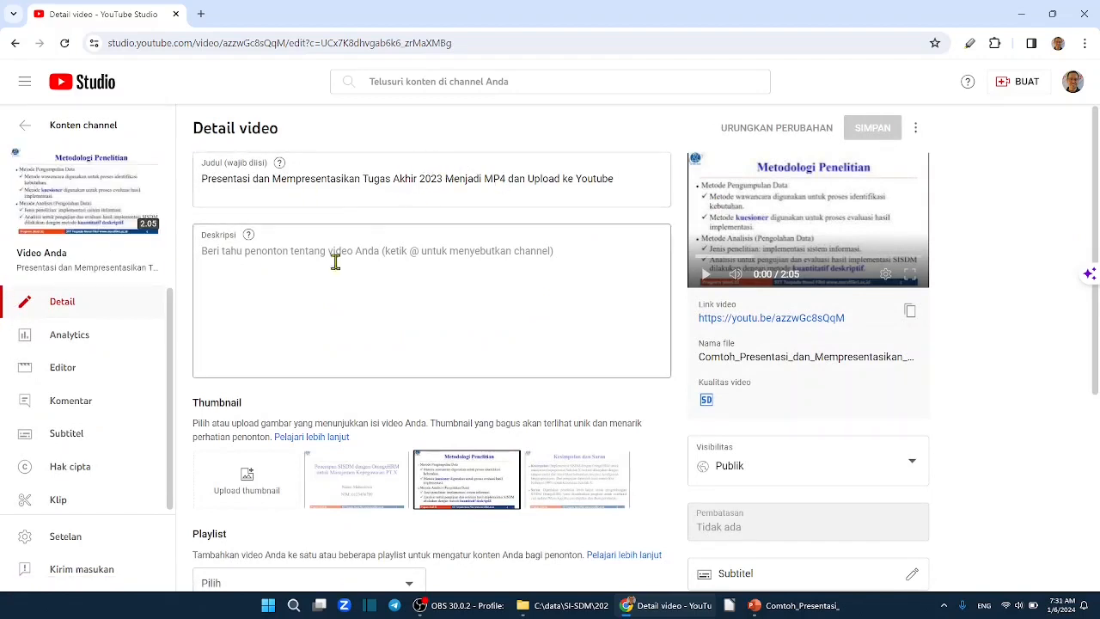
pyautogui.click(771, 317)
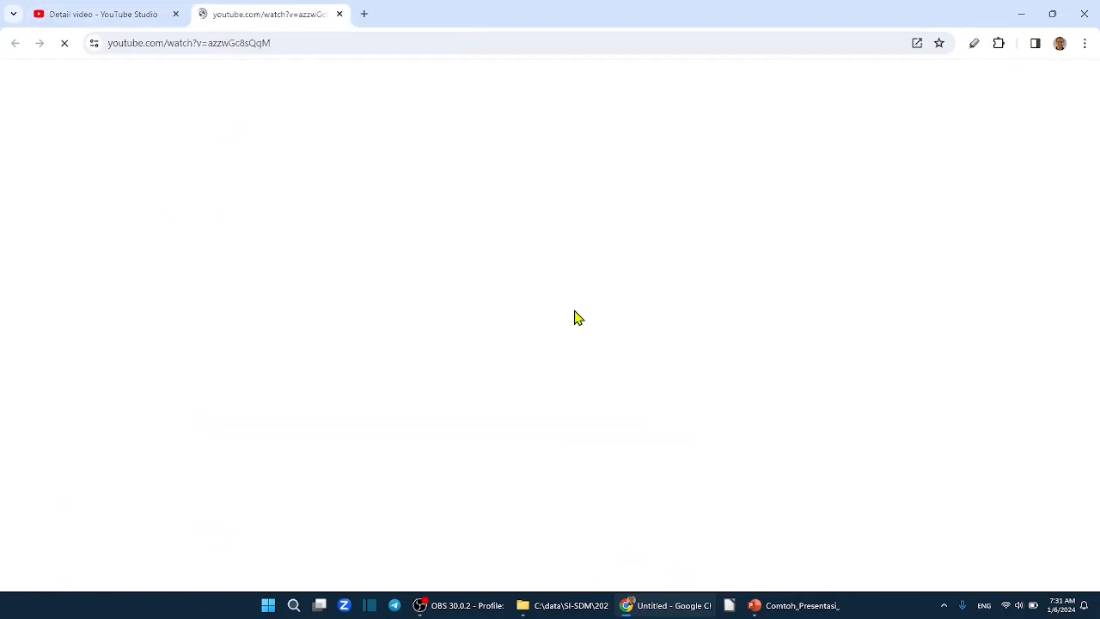